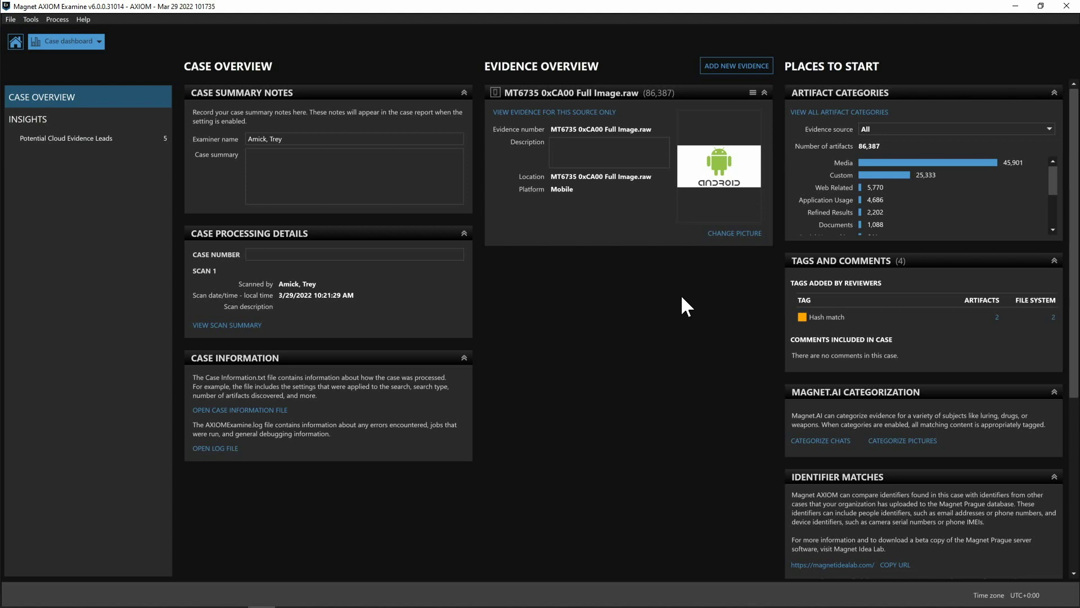
Scroll the Places to Start column down to the Insights section and Potential Cloud Evidence Leads
{"action": "left_click_drag", "start_coordinate": [1076, 240], "coordinate": [1056, 404]}
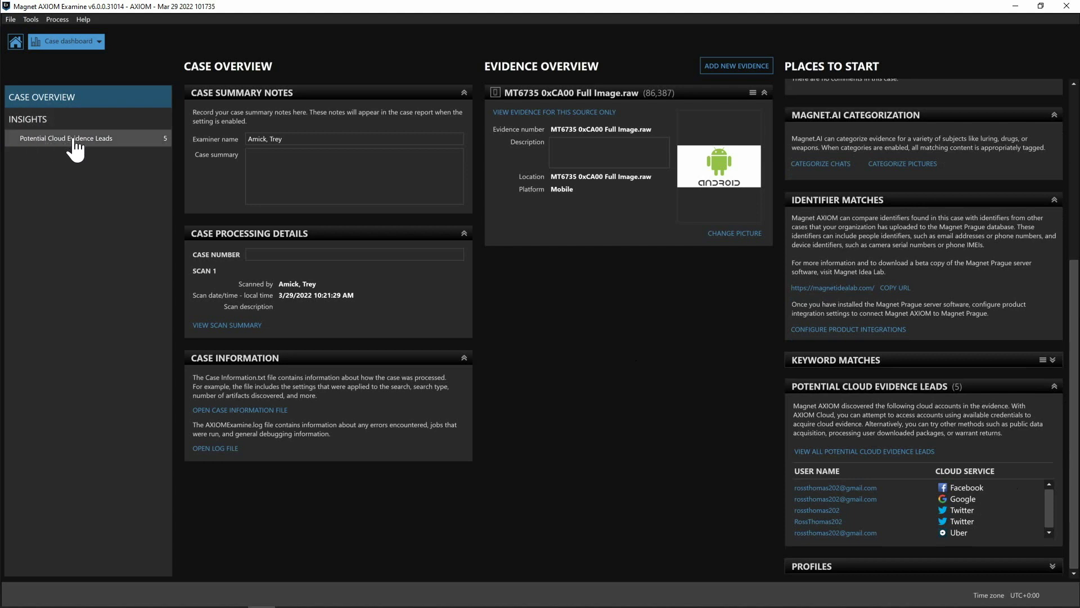
Open Potential Cloud Evidence Leads, review the Facebook account lead, and open Cloud Facebook Timeline help
{"action": "left_click", "coordinate": [94, 148]}
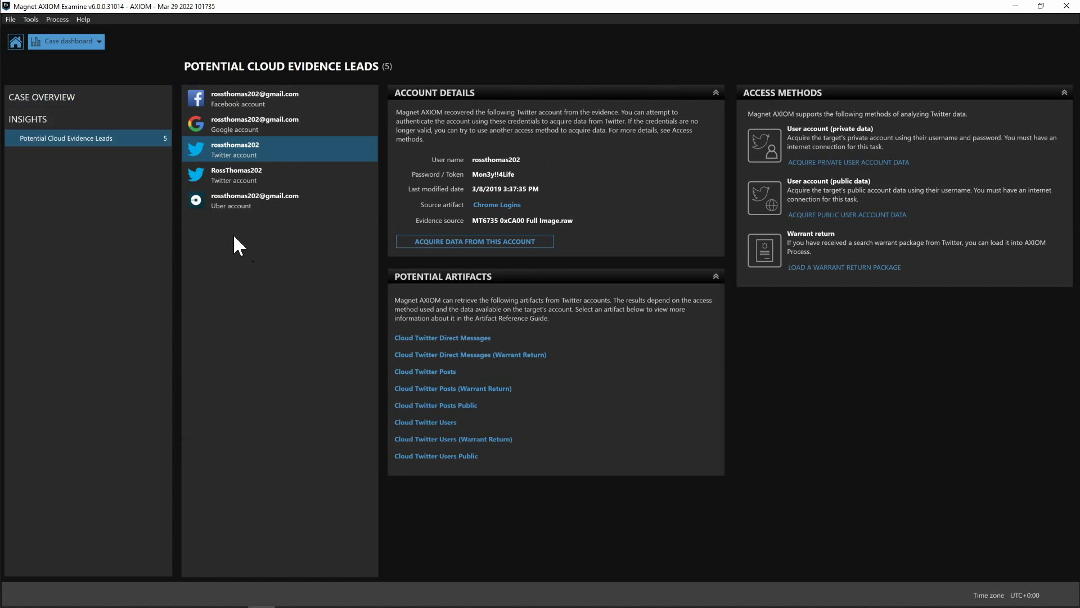
{"action": "left_click", "coordinate": [304, 102]}
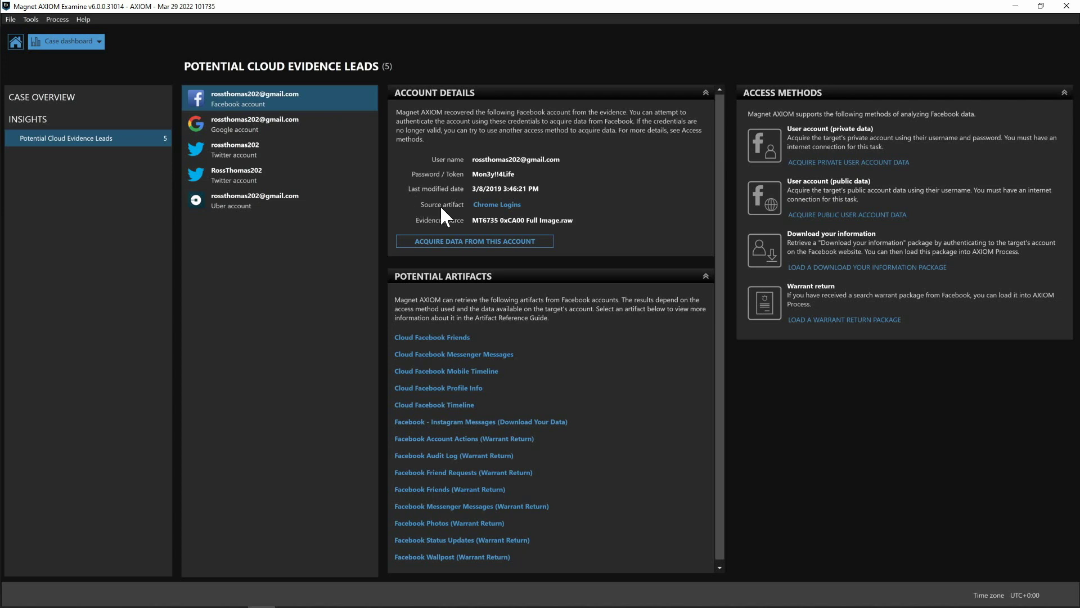
{"action": "scroll", "coordinate": [721, 315], "scroll_direction": "down", "scroll_amount": 1}
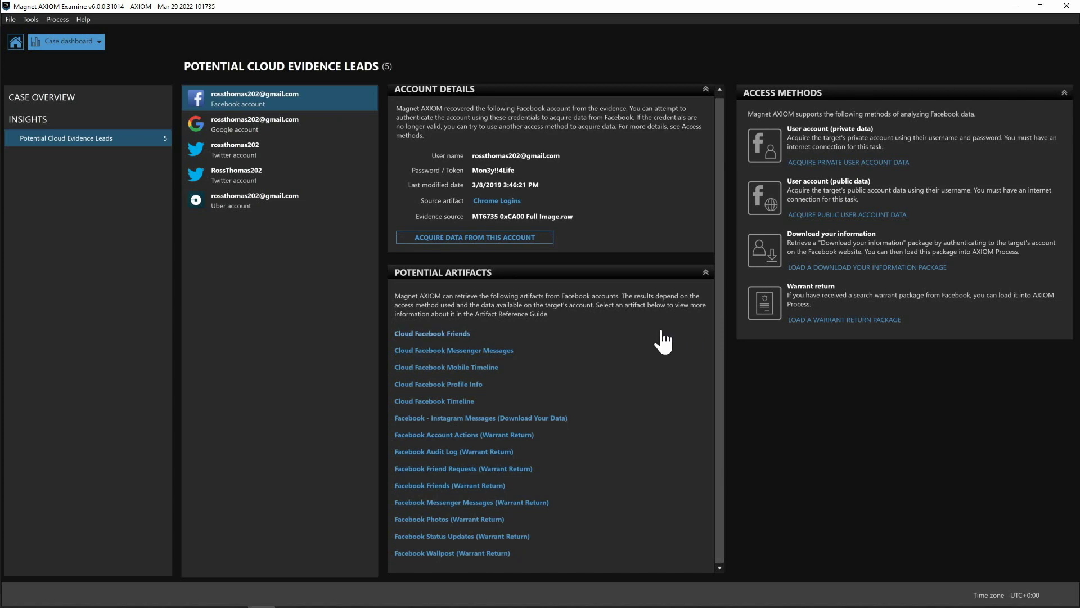
{"action": "left_click", "coordinate": [465, 402]}
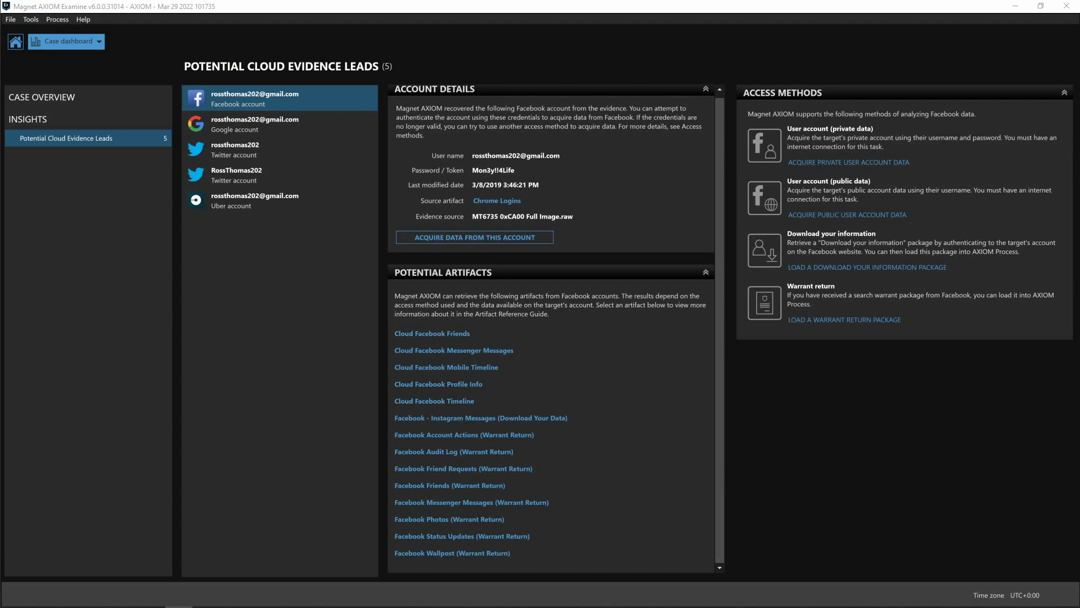
Bring the Cloud Facebook Timeline help page into view, maximize it, then close it
{"action": "mouse_move", "coordinate": [1077, 121]}
{"action": "left_mouse_down"}
{"action": "mouse_move", "coordinate": [573, 59]}
{"action": "mouse_move", "coordinate": [560, 77]}
{"action": "left_mouse_up"}
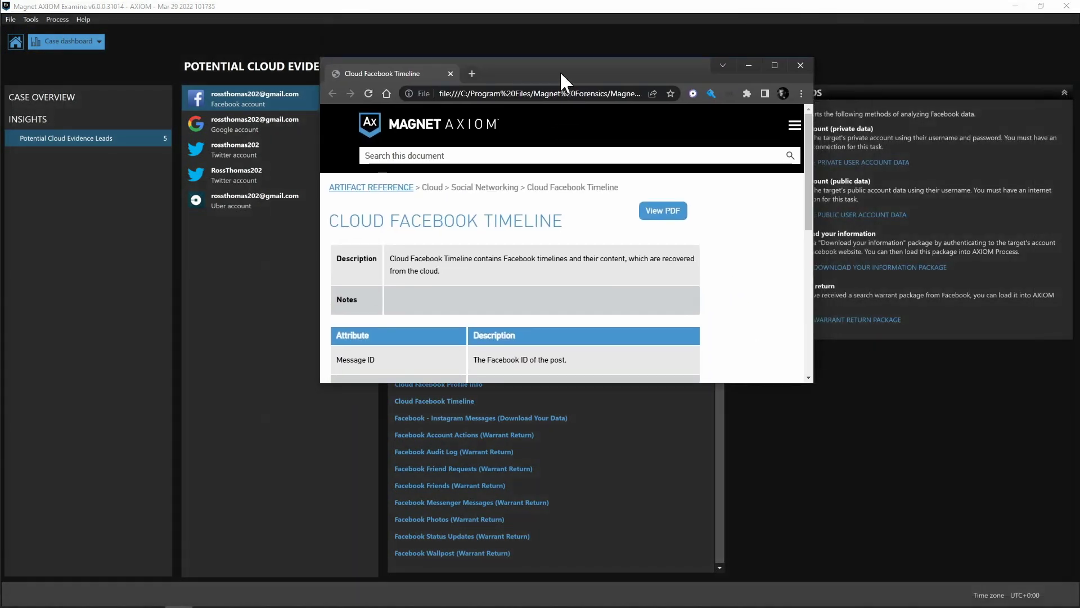
{"action": "double_click", "coordinate": [559, 71]}
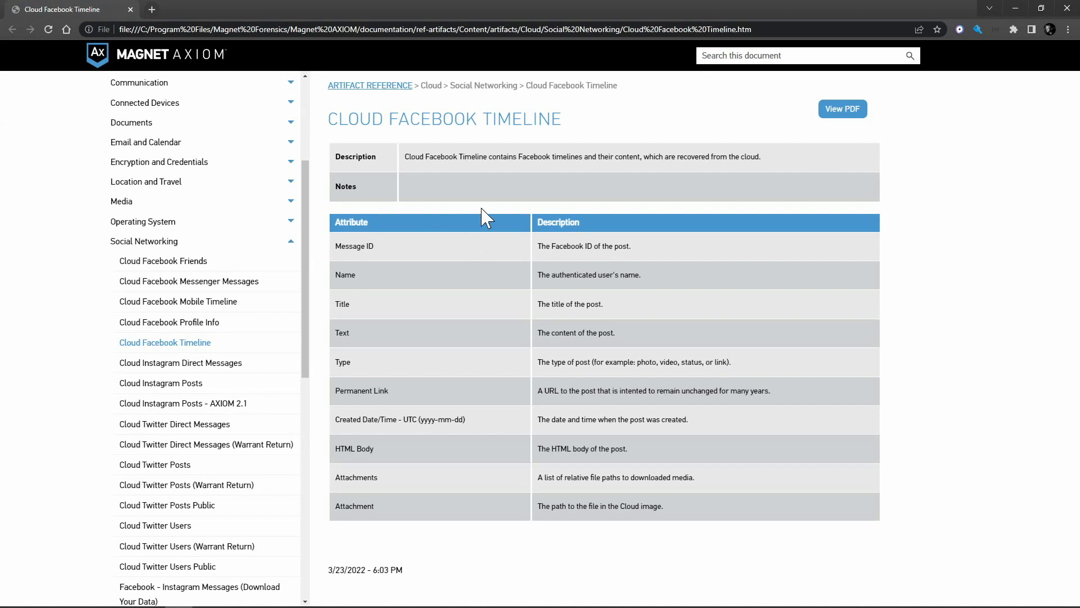
{"action": "left_click", "coordinate": [1015, 8]}
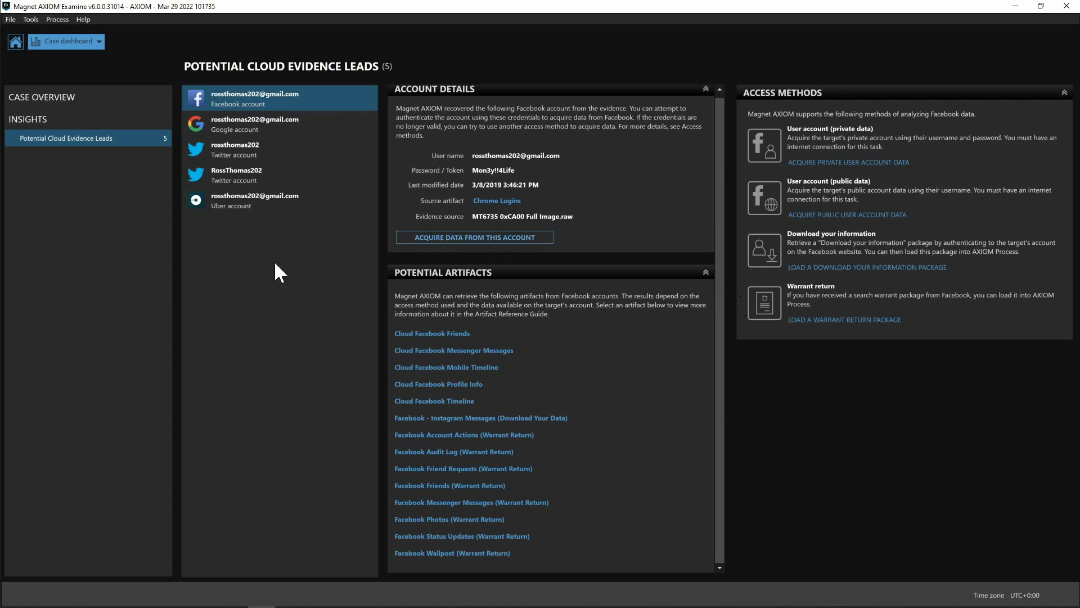
{"action": "left_click", "coordinate": [259, 135]}
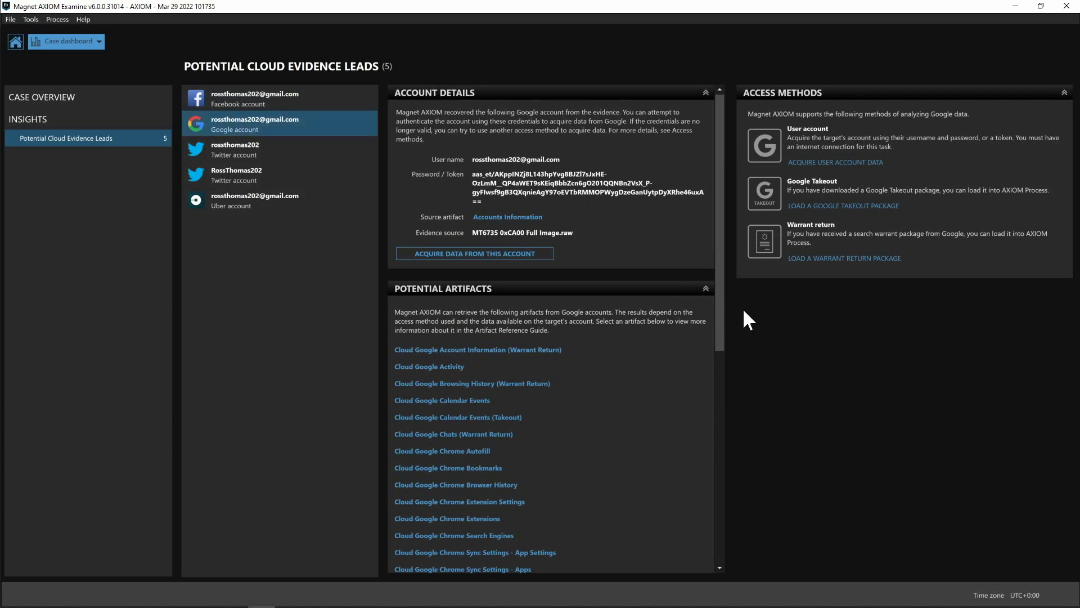
Review the first Twitter account lead and start acquiring its public account data
{"action": "mouse_move", "coordinate": [720, 304]}
{"action": "left_mouse_down"}
{"action": "mouse_move", "coordinate": [706, 487]}
{"action": "mouse_move", "coordinate": [715, 315]}
{"action": "left_mouse_up"}
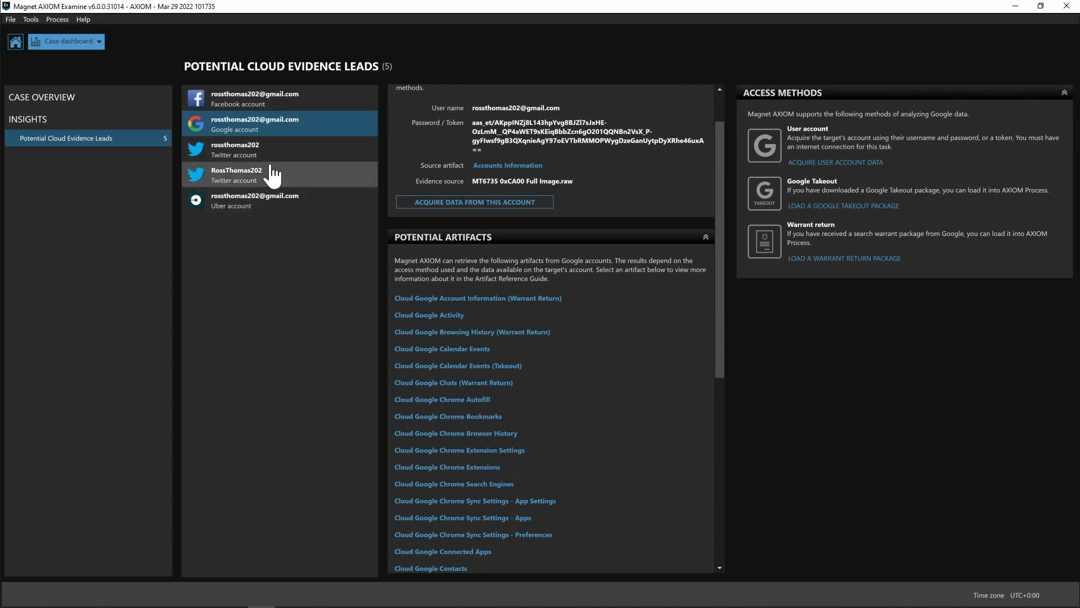
{"action": "left_click", "coordinate": [242, 158]}
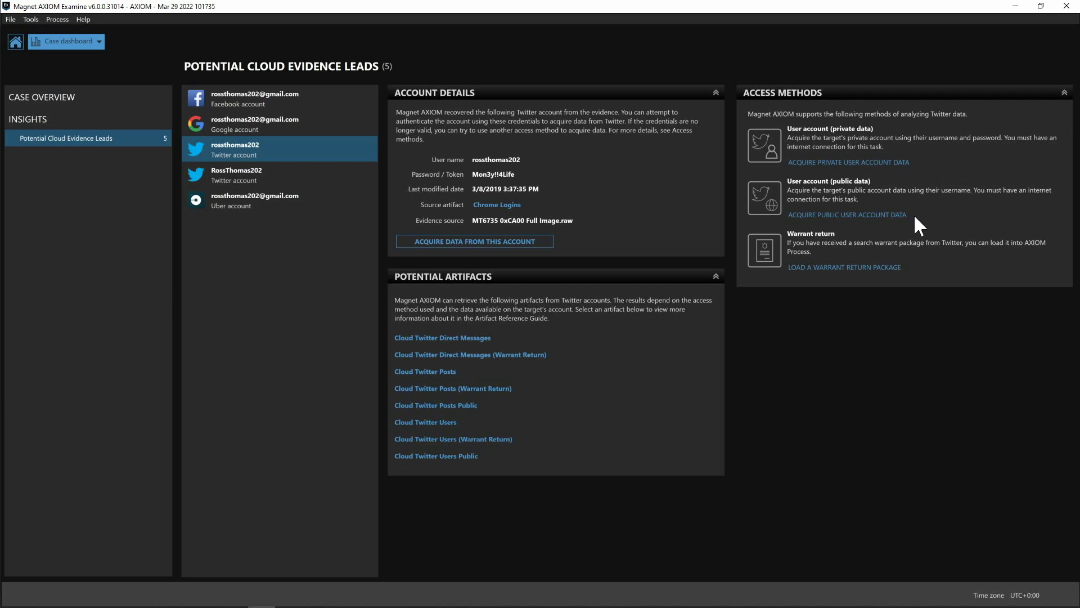
{"action": "left_click", "coordinate": [839, 214]}
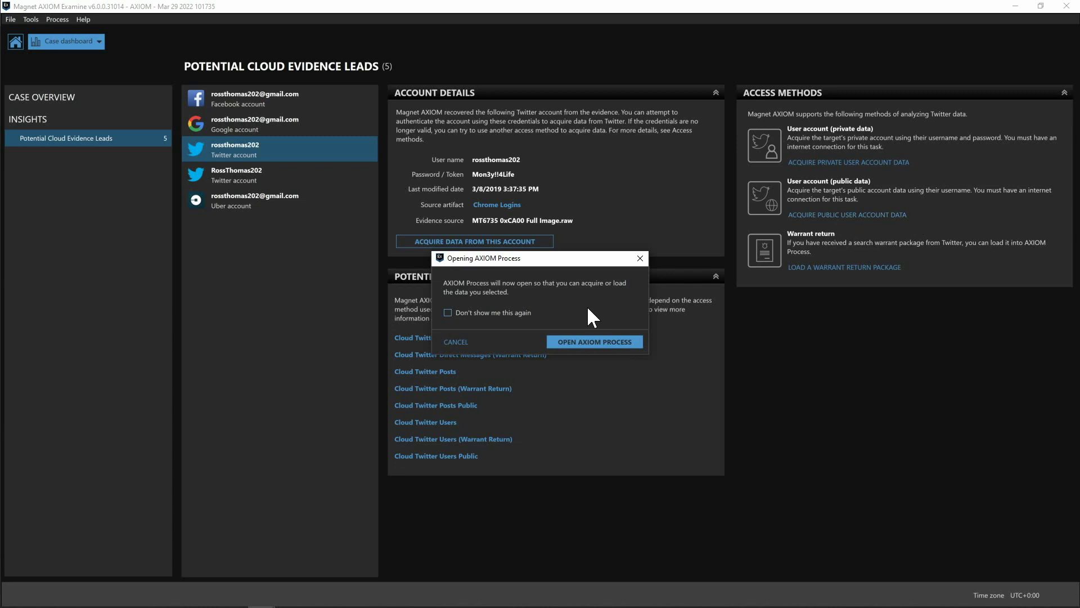
Launch AXIOM Process, confirm cloud search authorization, and continue to Twitter Public Activity
{"action": "left_click", "coordinate": [582, 345]}
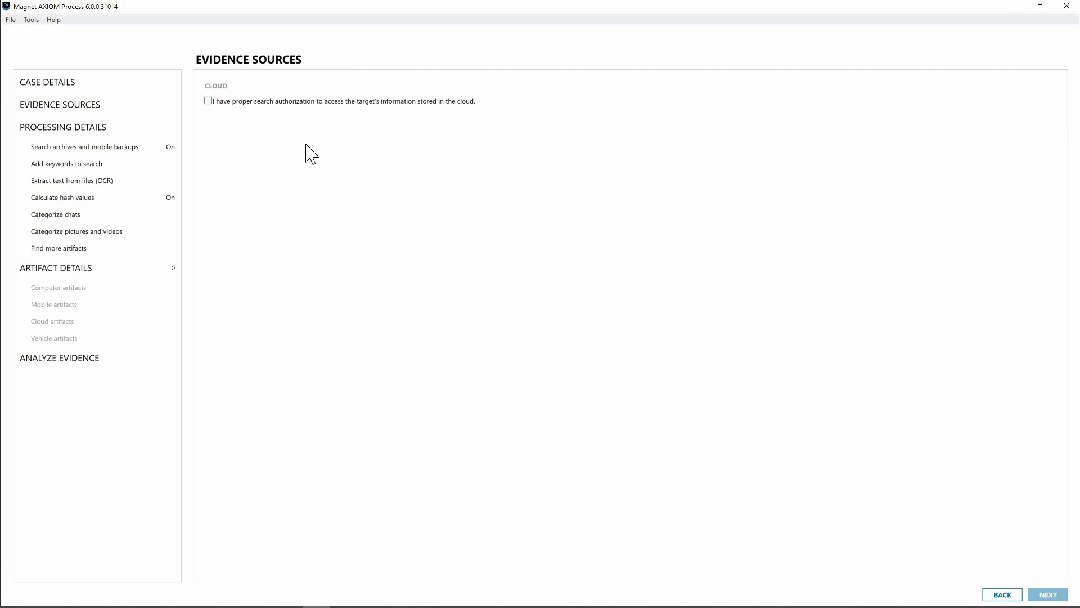
{"action": "left_click", "coordinate": [282, 101]}
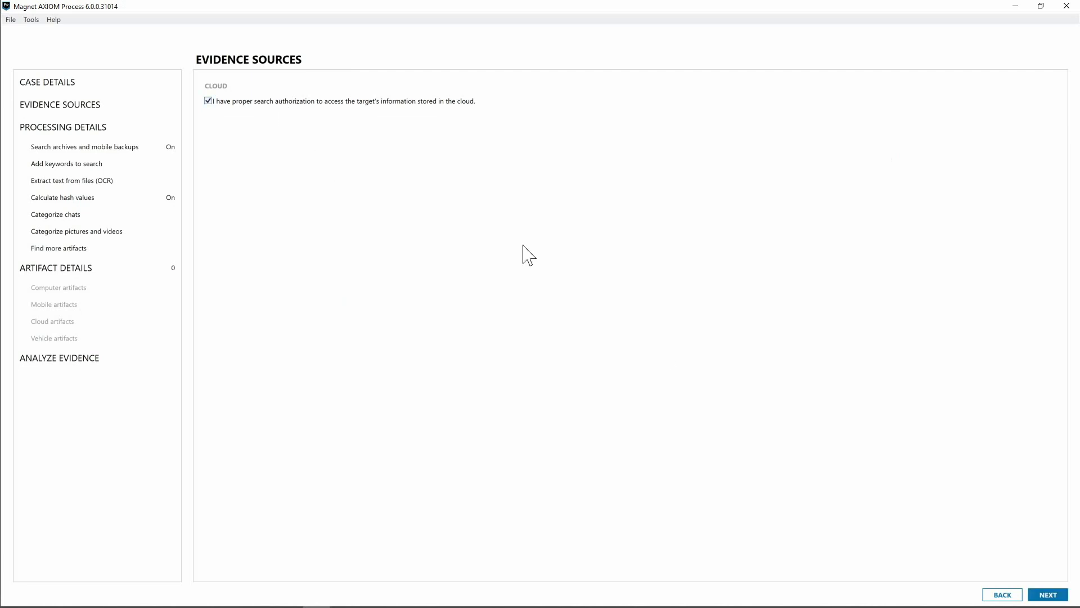
{"action": "left_click", "coordinate": [1046, 596]}
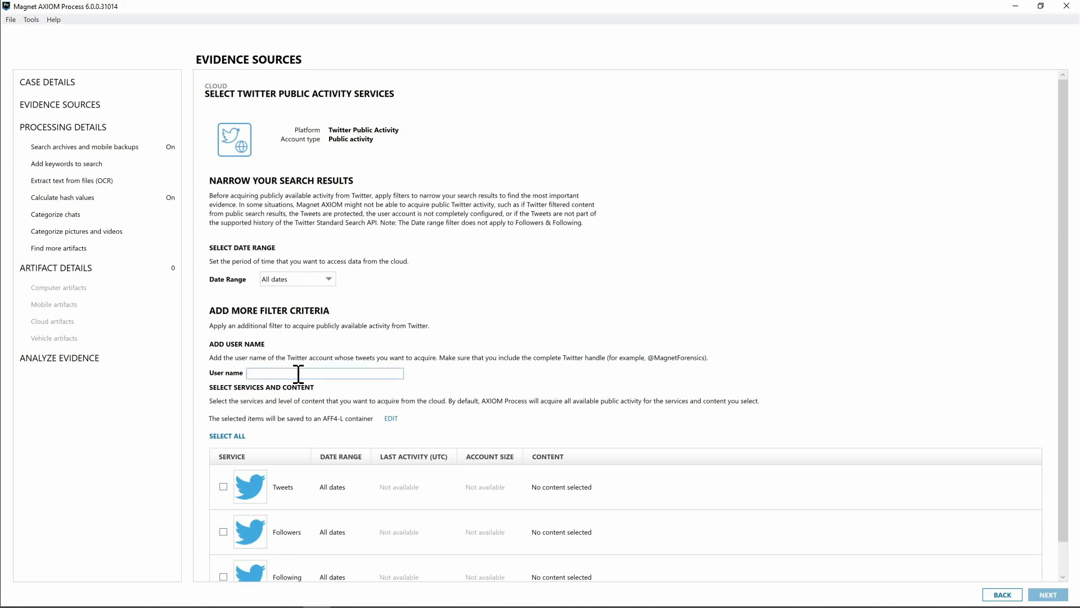
{"action": "scroll", "coordinate": [340, 433], "scroll_direction": "down", "scroll_amount": 1}
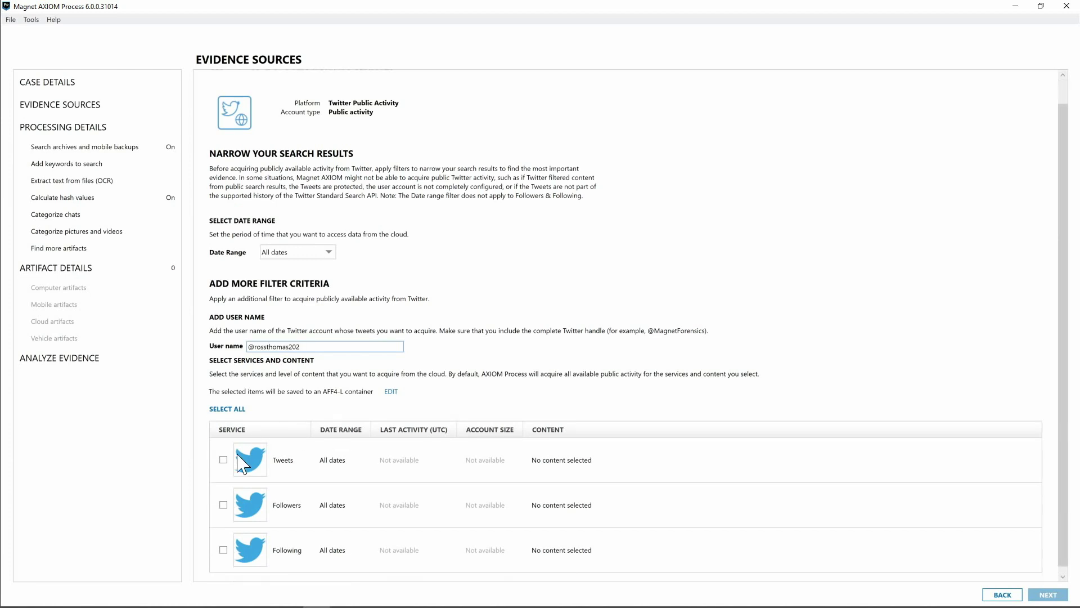
{"action": "left_click", "coordinate": [223, 459]}
{"action": "left_click", "coordinate": [223, 504]}
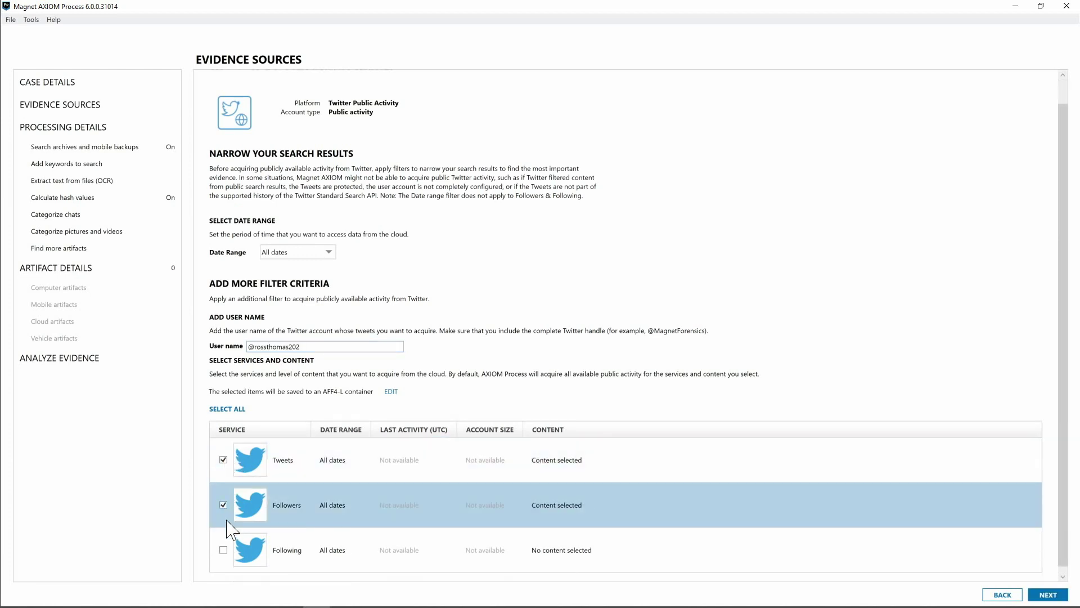
{"action": "left_click", "coordinate": [224, 550]}
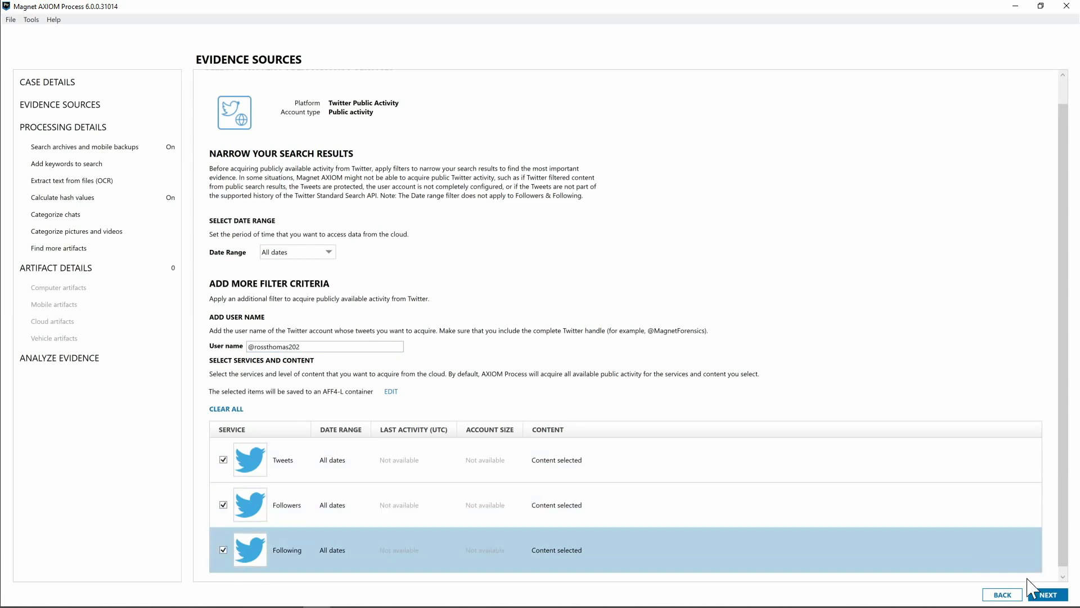
{"action": "left_click", "coordinate": [1048, 595]}
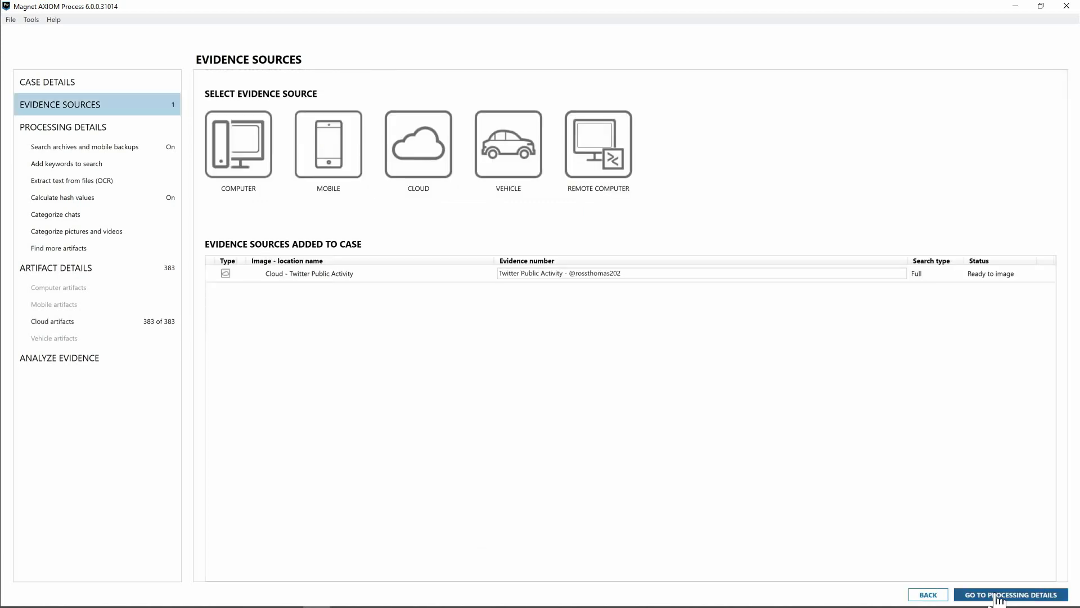
Advance through processing, artifact and analysis settings and start analyzing the Twitter evidence
{"action": "left_click", "coordinate": [998, 596]}
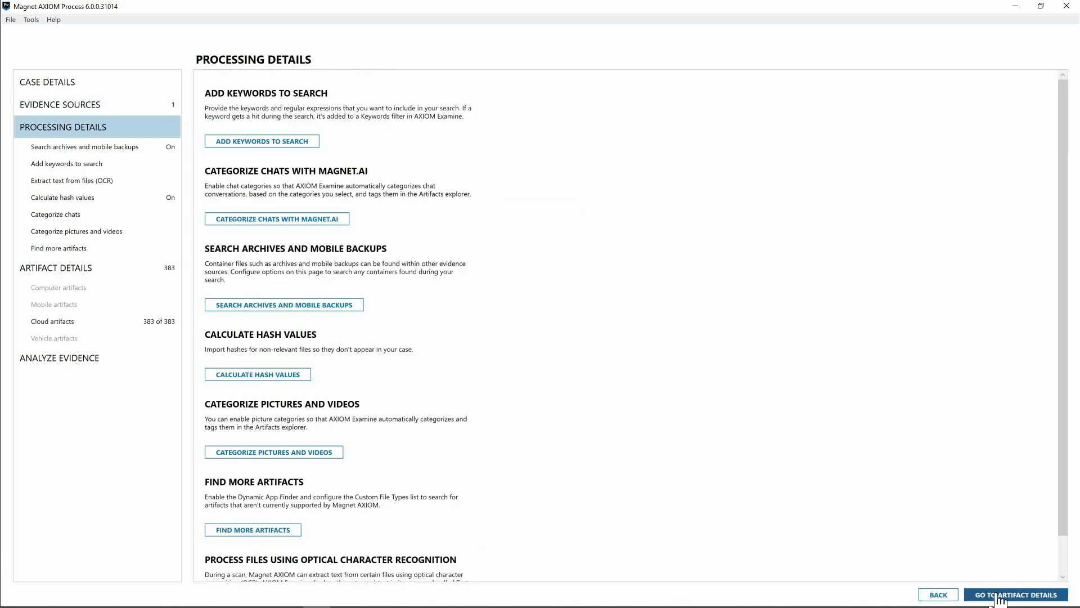
{"action": "left_click", "coordinate": [998, 596]}
{"action": "left_click", "coordinate": [998, 596]}
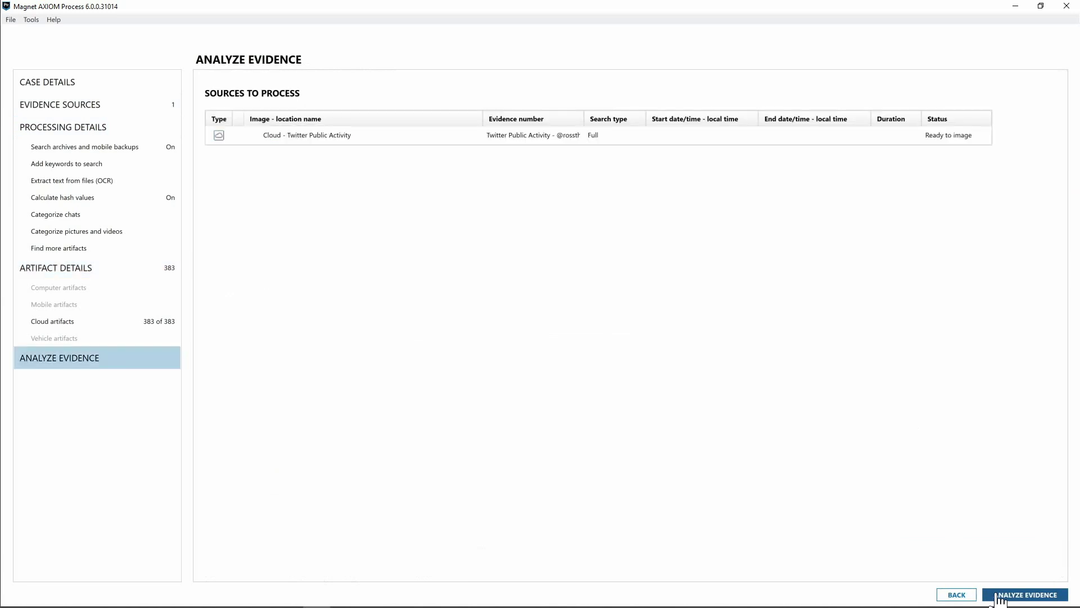
{"action": "left_click", "coordinate": [998, 596]}
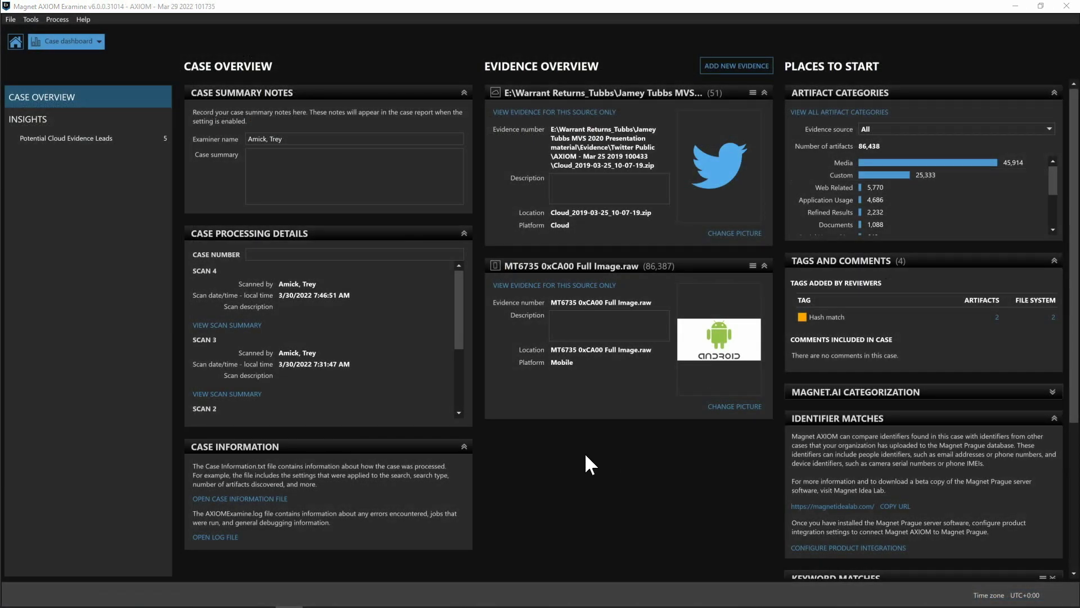
Switch from the Case dashboard to the Artifacts view
{"action": "mouse_move", "coordinate": [707, 353]}
{"action": "left_click", "coordinate": [72, 45]}
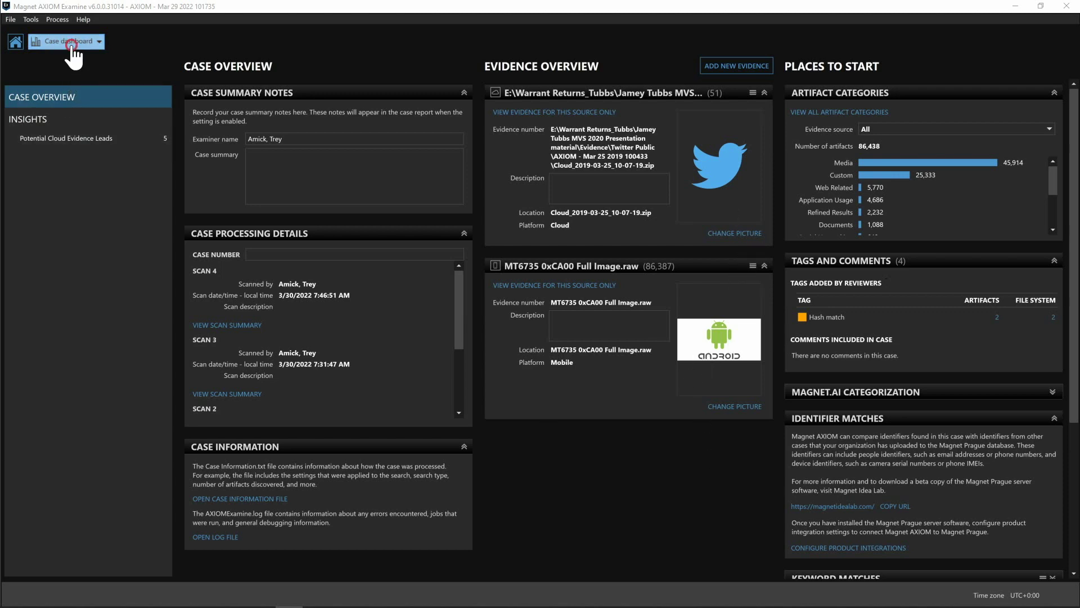
{"action": "left_click", "coordinate": [57, 79]}
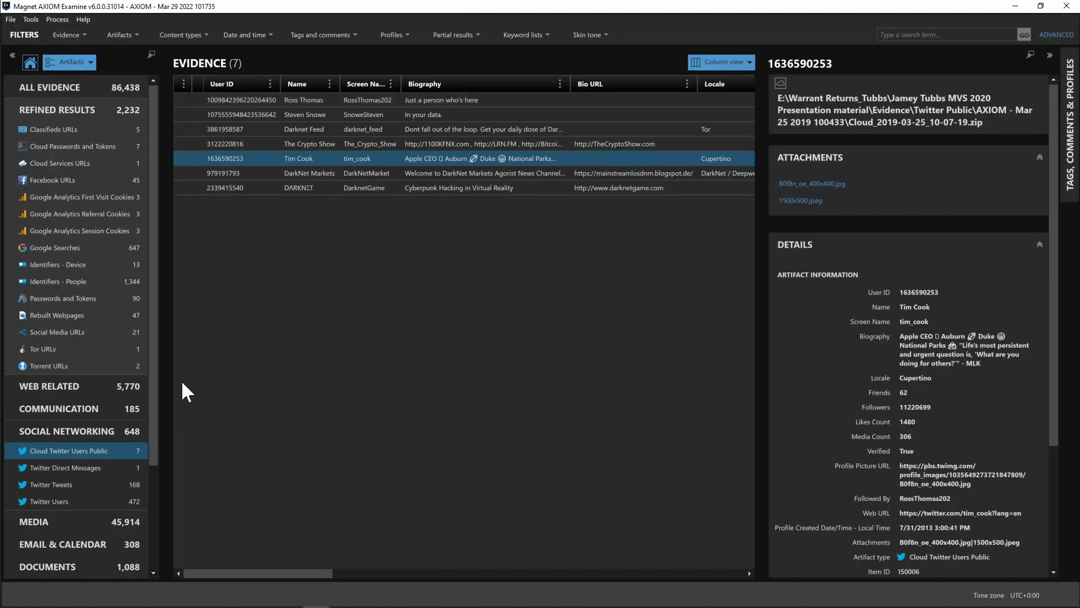
Preview the Twitter user's banner image and profile photo attachments
{"action": "scroll", "coordinate": [153, 394], "scroll_direction": "down", "scroll_amount": 2}
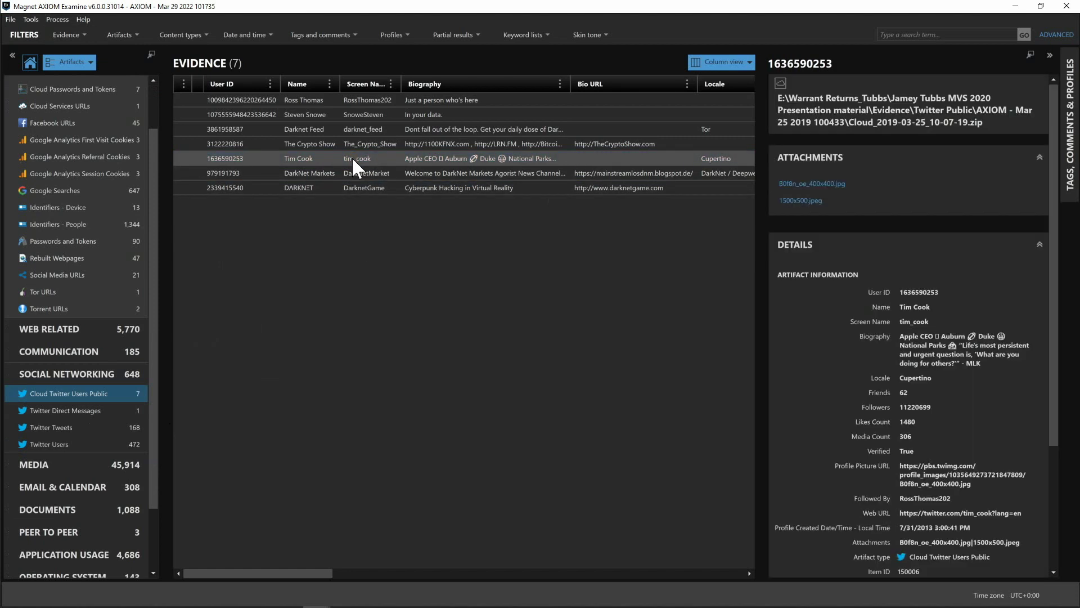
{"action": "left_click", "coordinate": [802, 201]}
{"action": "left_click", "coordinate": [806, 184]}
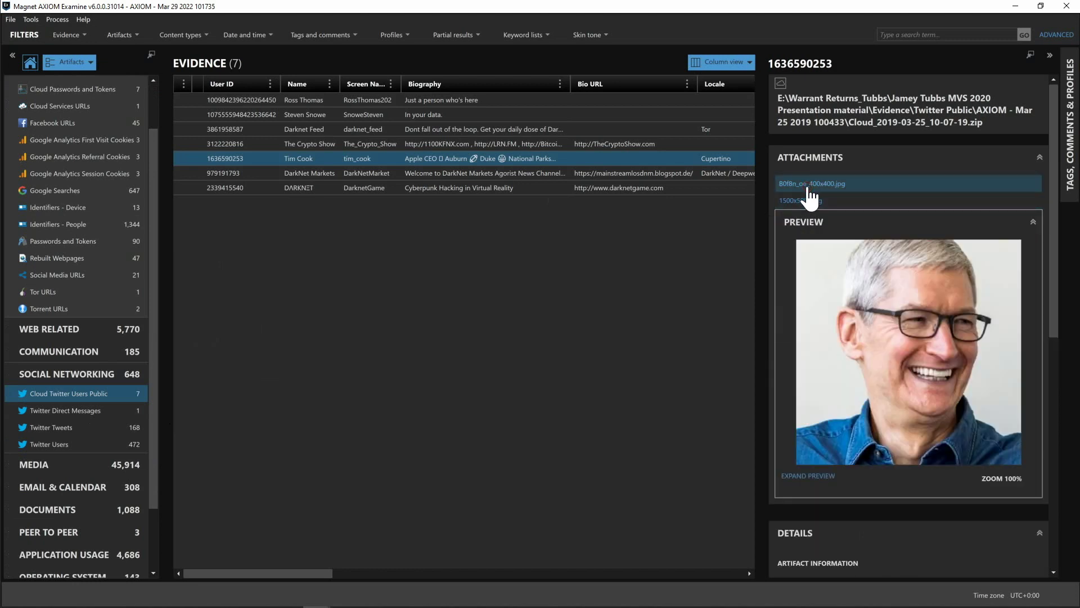
{"action": "left_click_drag", "start_coordinate": [1051, 215], "coordinate": [1054, 382]}
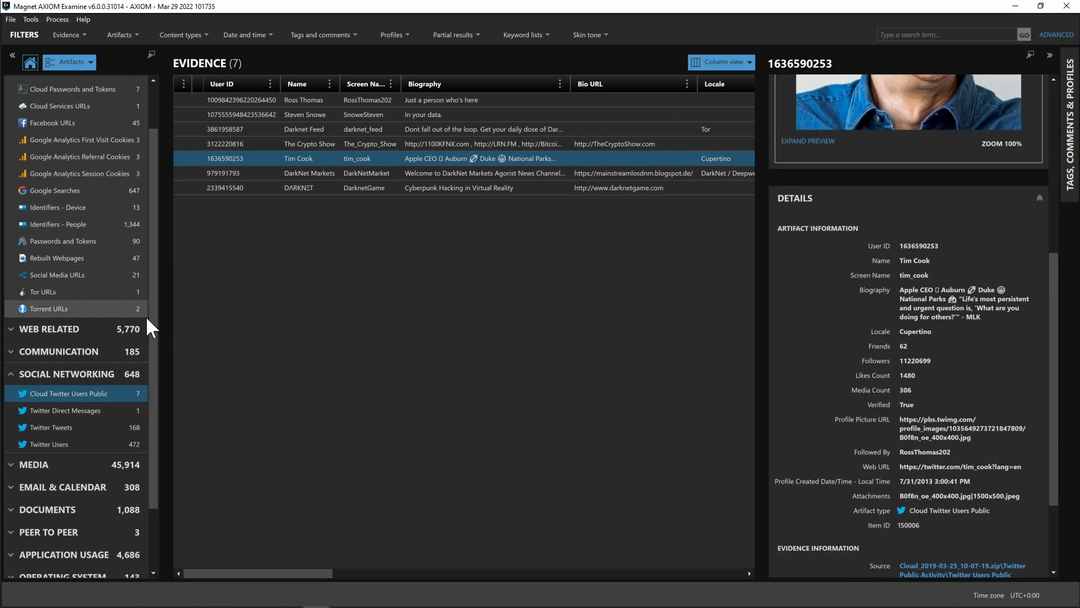
List the 90 Passwords and Tokens artifacts under Refined Results
{"action": "scroll", "coordinate": [151, 315], "scroll_direction": "up", "scroll_amount": 1}
{"action": "left_click_drag", "start_coordinate": [152, 308], "coordinate": [161, 272]}
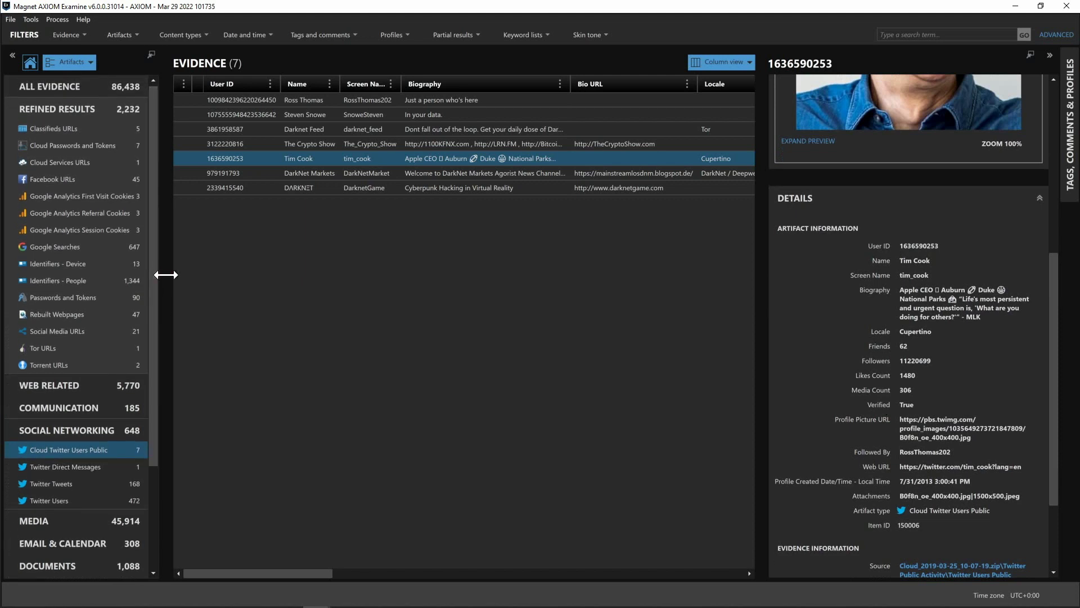
{"action": "left_click", "coordinate": [82, 310]}
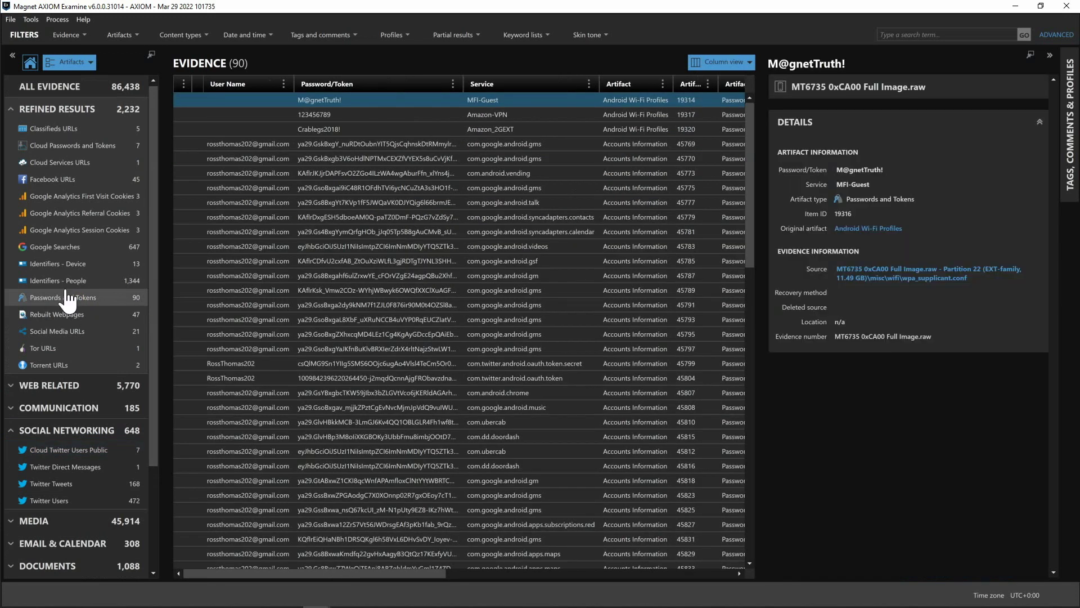
List the 7 Cloud Passwords and Tokens and view the Uber credential's cloud evidence lead
{"action": "left_click", "coordinate": [68, 146]}
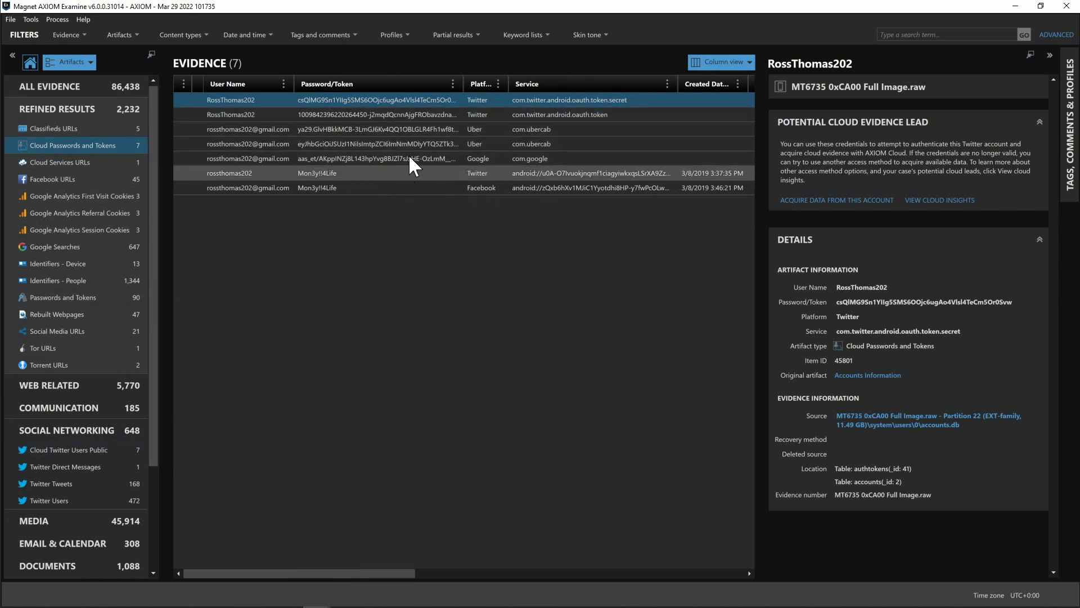
{"action": "left_click", "coordinate": [410, 144]}
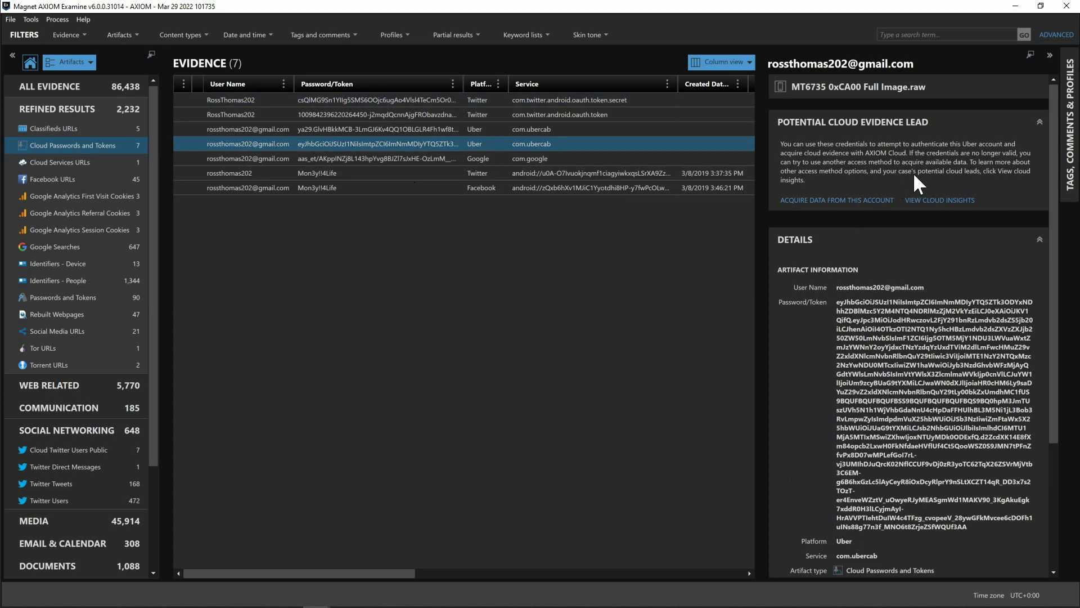
{"action": "left_click", "coordinate": [933, 201]}
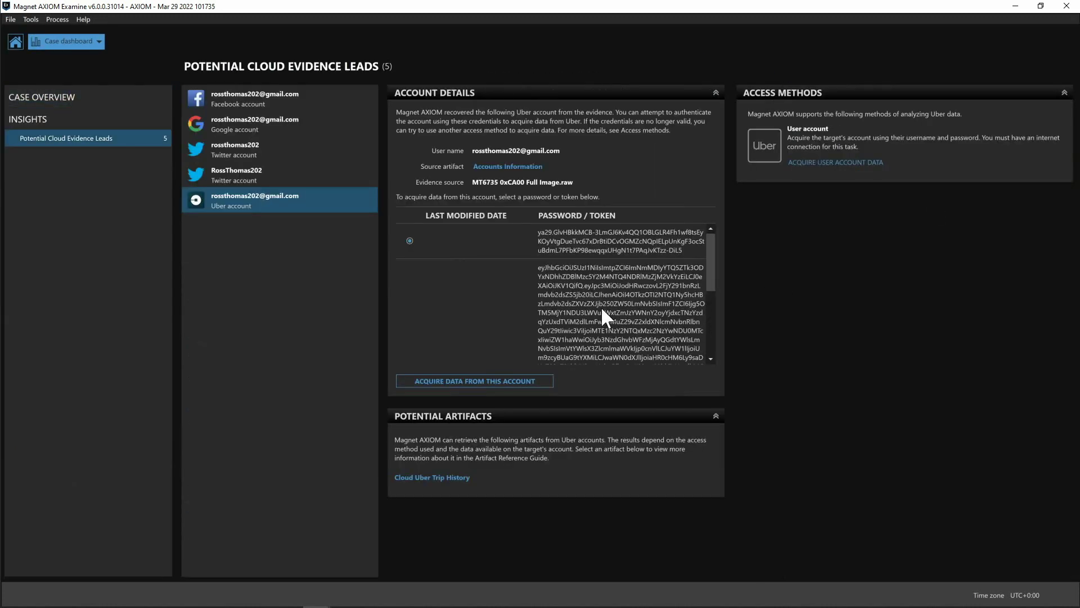